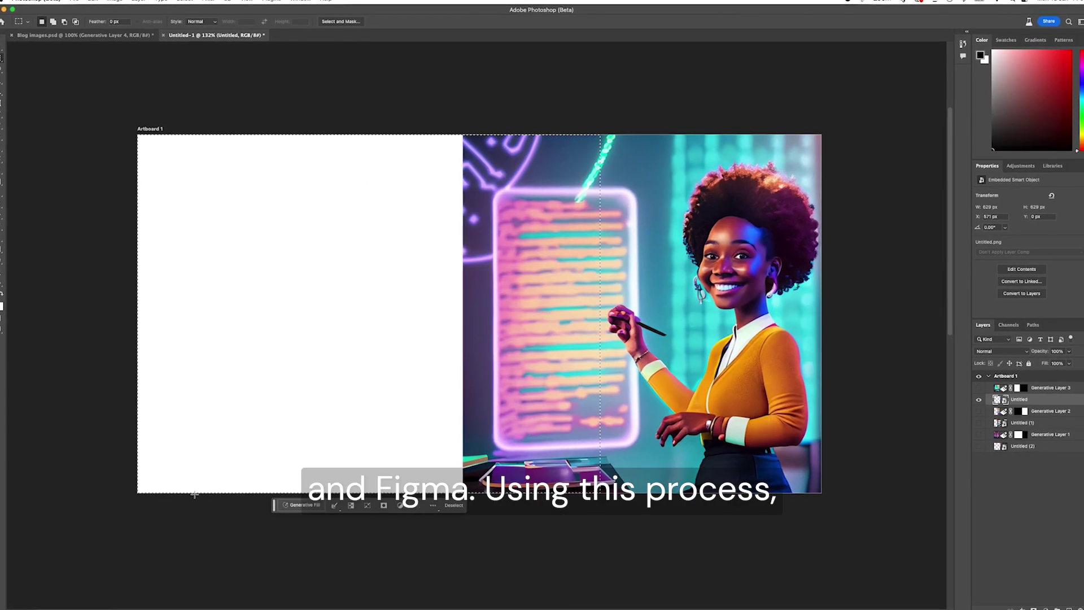
Run Generative Fill on the selected empty white area left of the neon illustration.
click(421, 508)
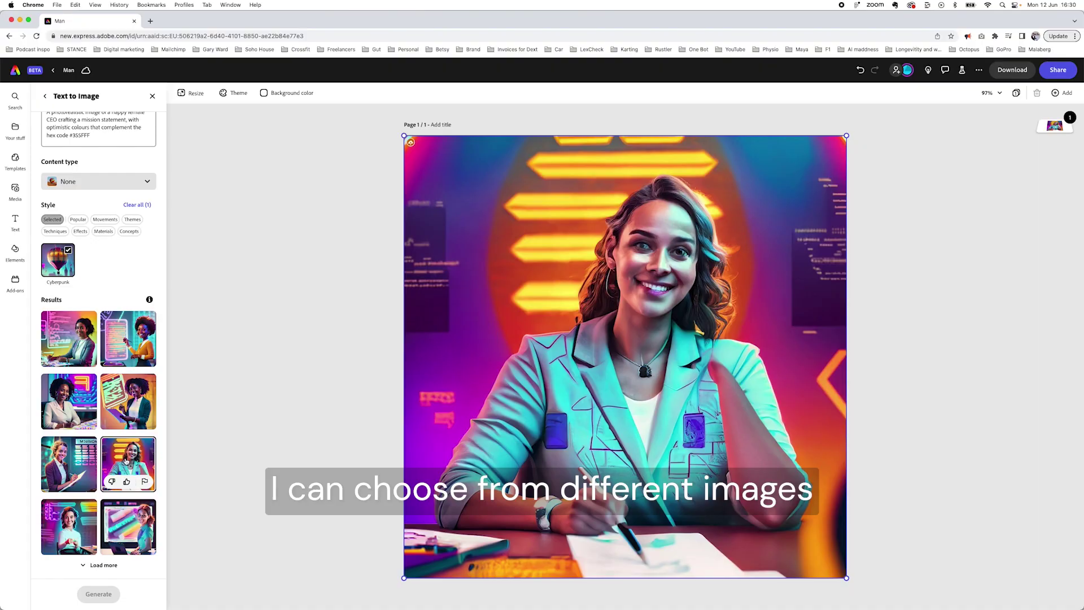
Choose the pen-holding woman by the neon board from the generated CEO images and download it.
click(81, 458)
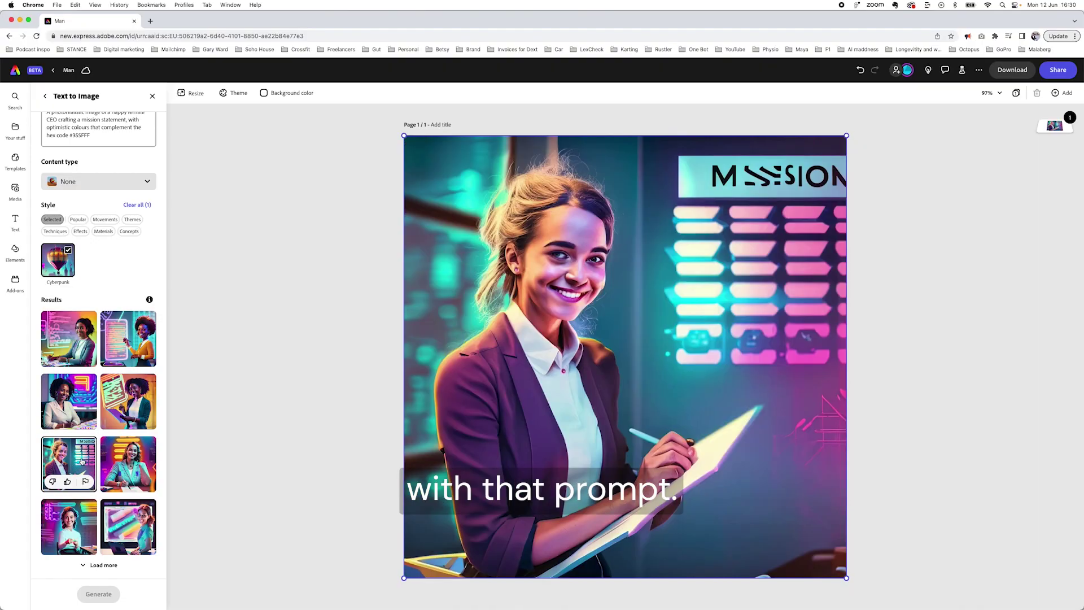
mouse_move(69, 401)
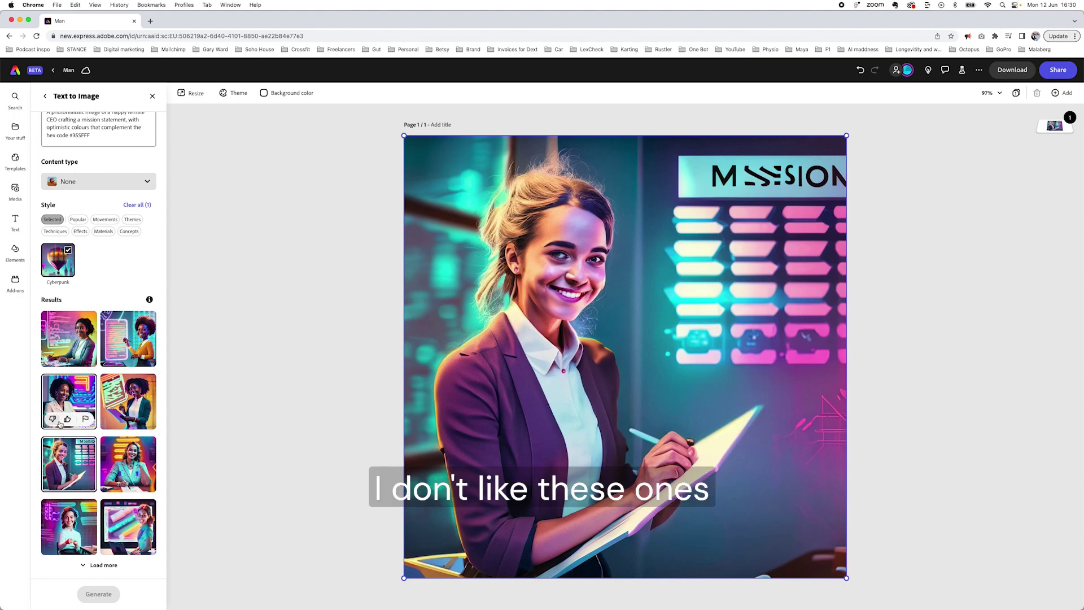
click(64, 398)
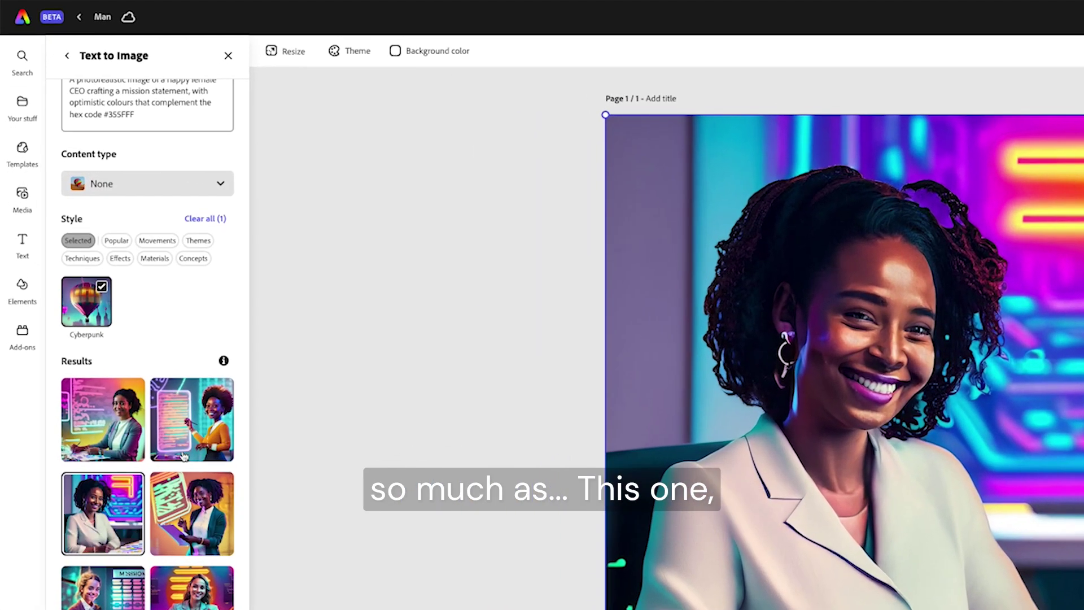
click(183, 457)
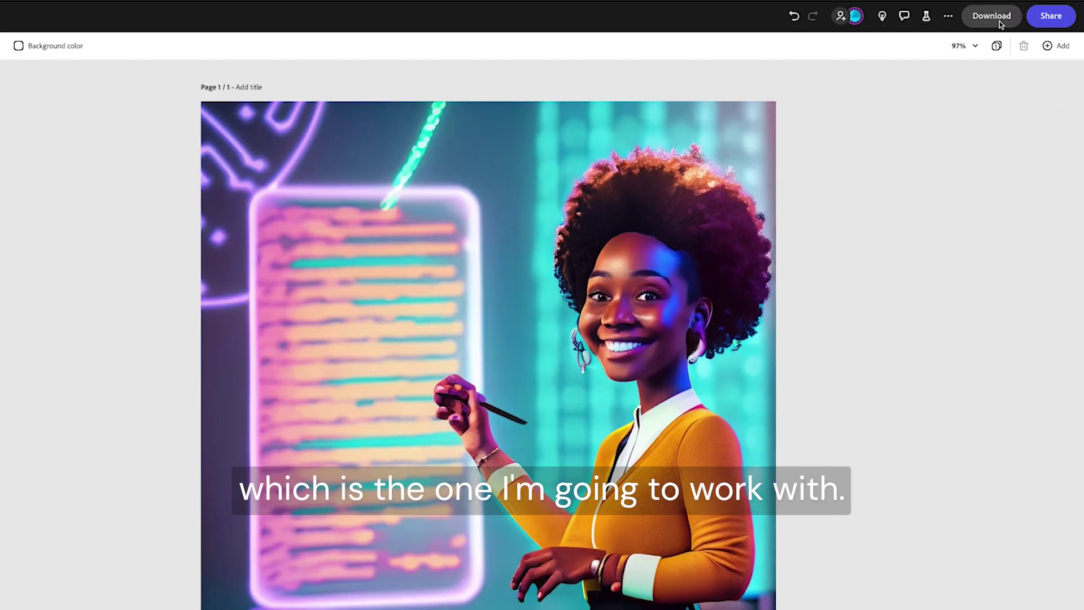
click(1000, 25)
click(957, 136)
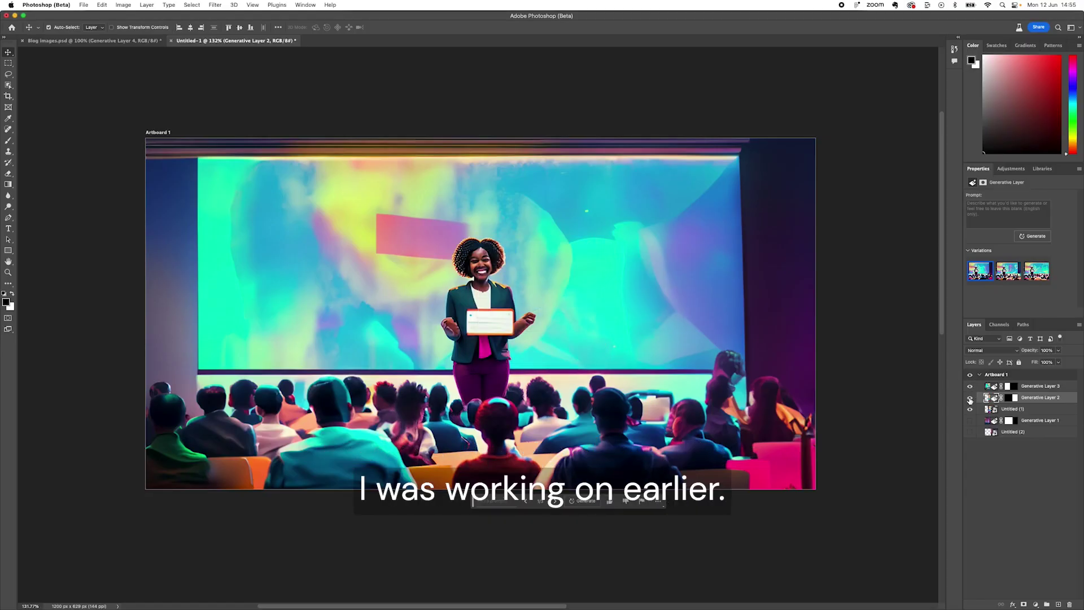
Hide the two earlier image layers and place Untitled.png on the artboard's right side.
click(970, 386)
click(969, 397)
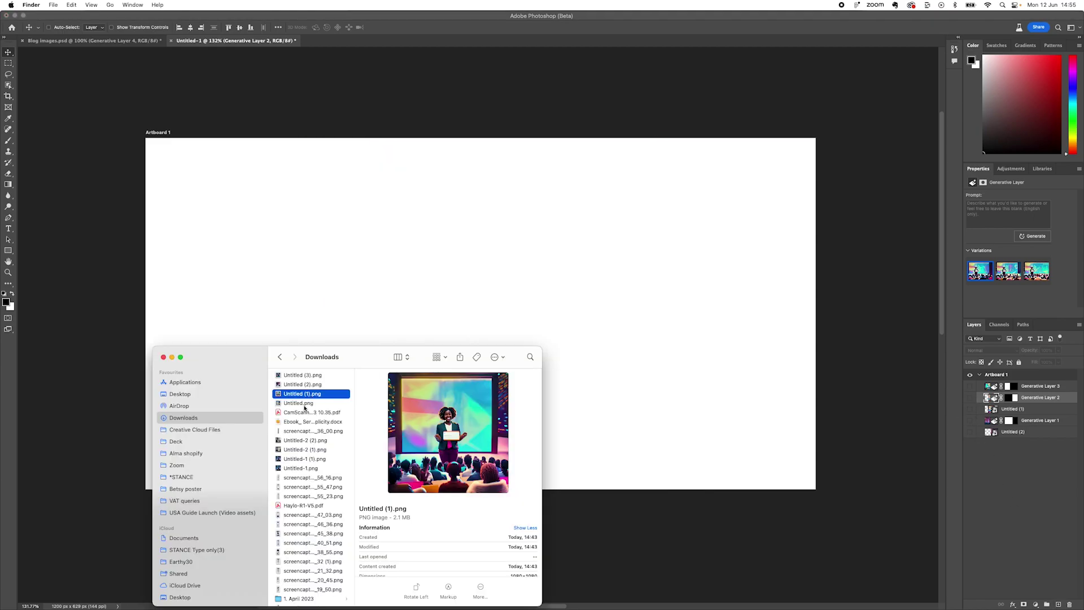
click(303, 403)
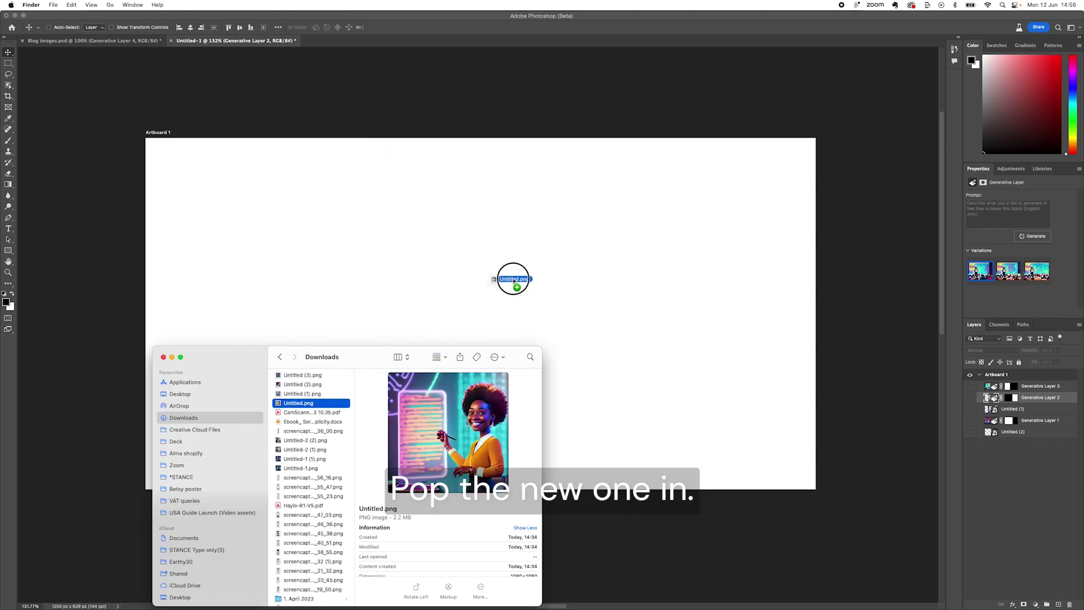
mouse_move(513, 279)
mouse_down()
mouse_move(519, 289)
mouse_move(641, 302)
mouse_up()
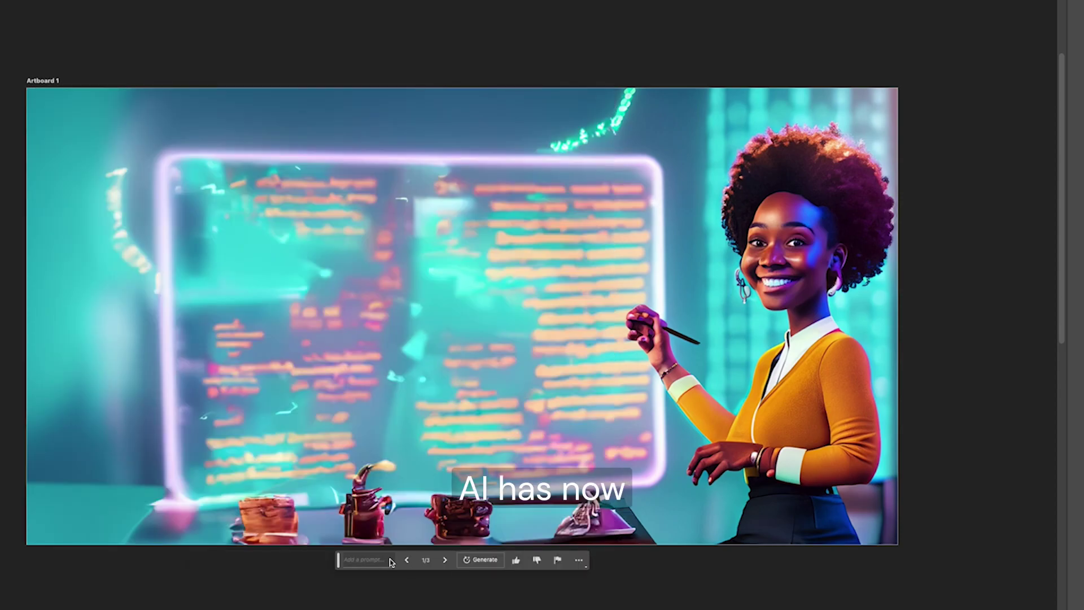
Compare and regenerate background variations, keeping the single neon board background, then open File > Export.
click(446, 561)
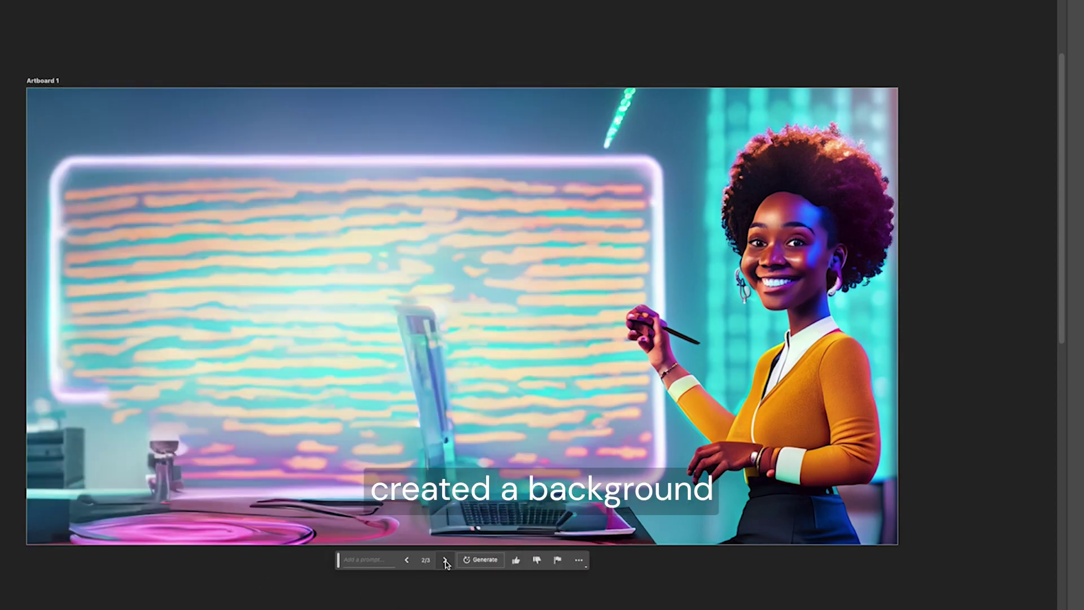
click(446, 562)
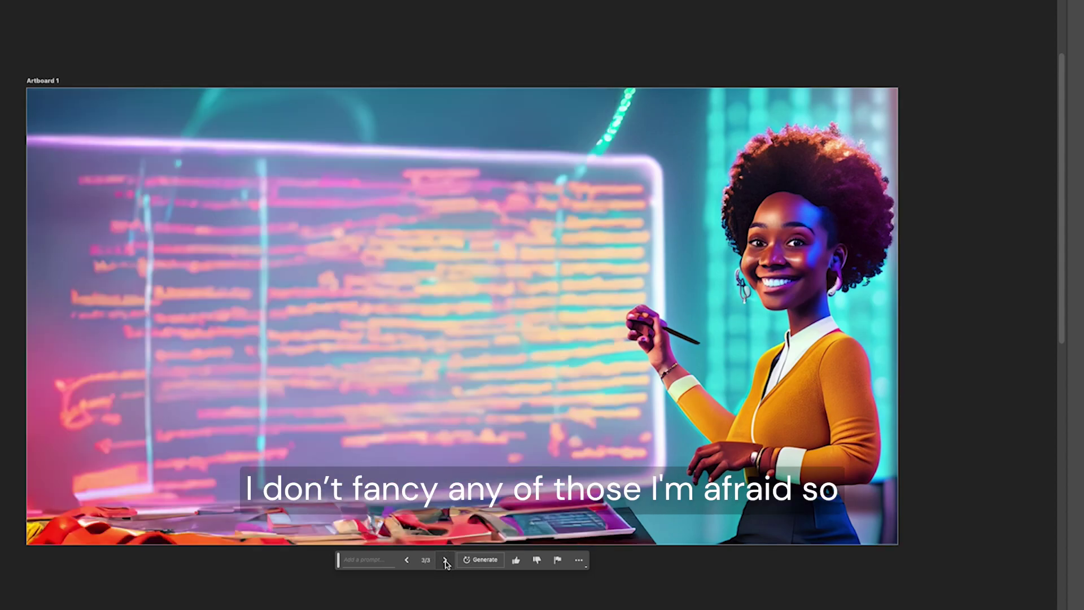
click(487, 563)
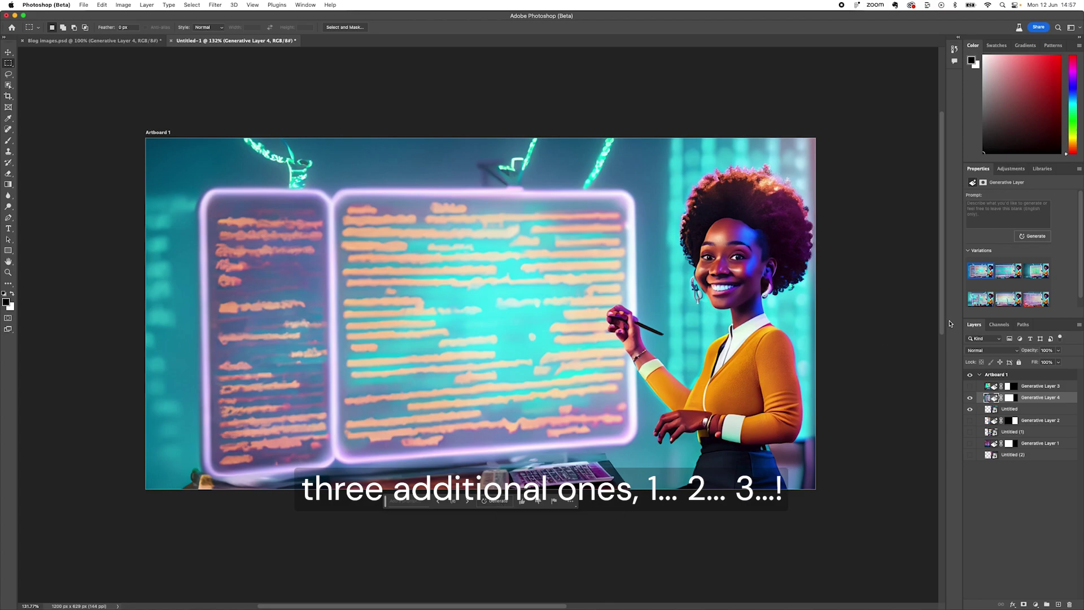
click(980, 270)
click(1038, 271)
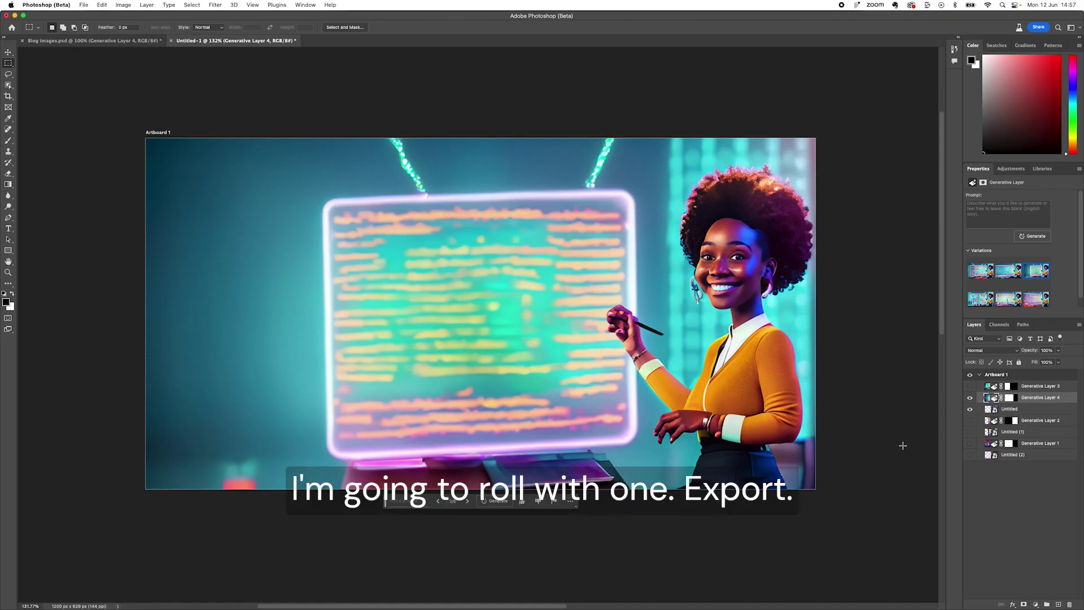
click(84, 6)
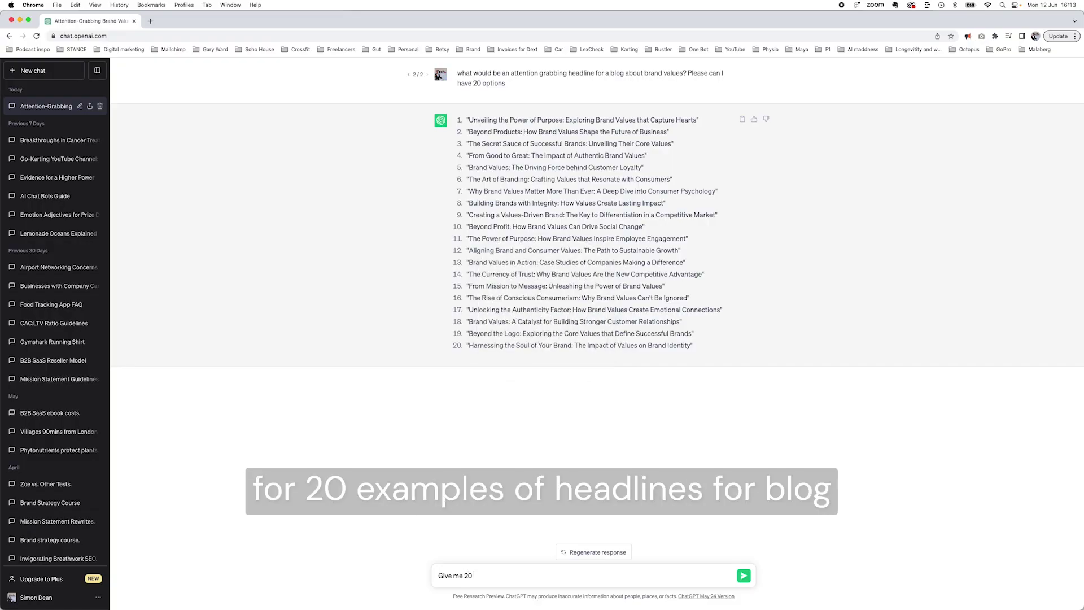
text(example headlines for a blog about creati)
text(ng mission driven company cul)
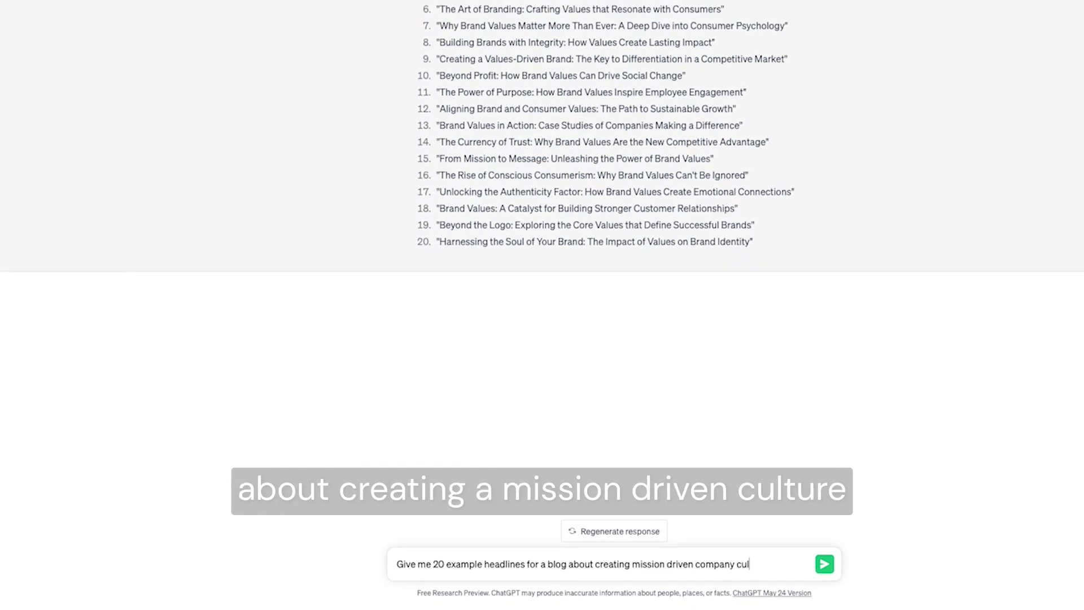
text(ture - in the style of Wally Olins)
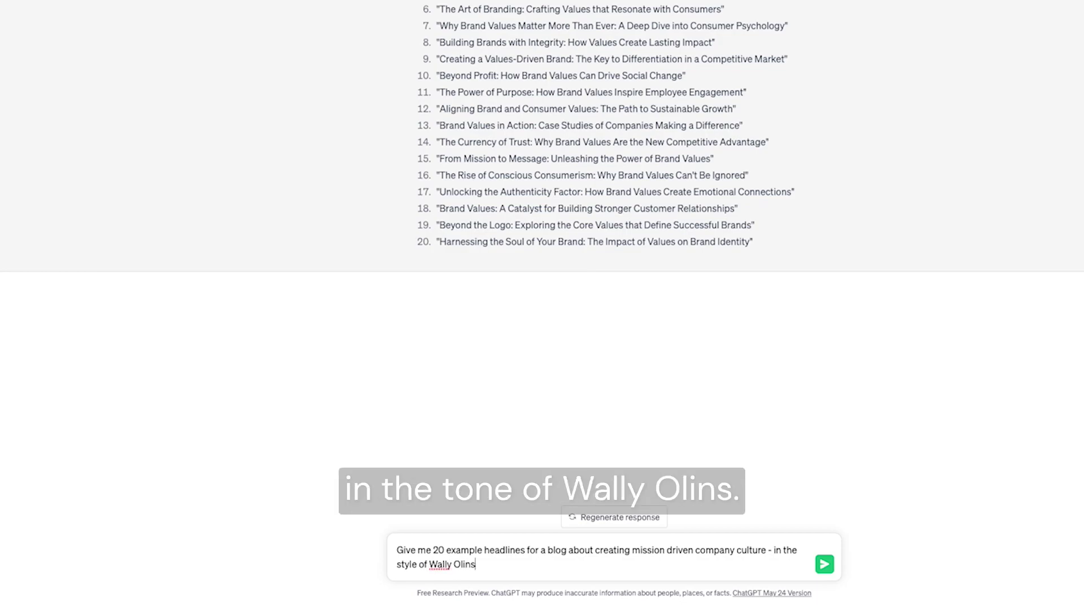
Send ChatGPT the request for 20 mission-driven culture headlines in Wally Olins' style.
key(Return)
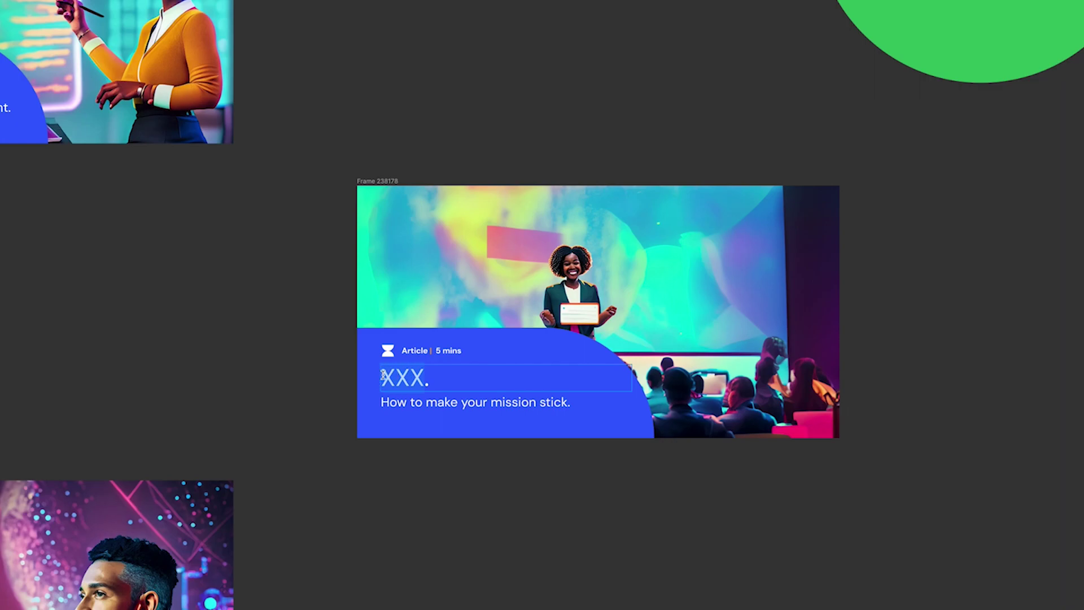
Replace the XXX placeholder with the pasted 'Culture by Design' headline.
text(Culture by Design)
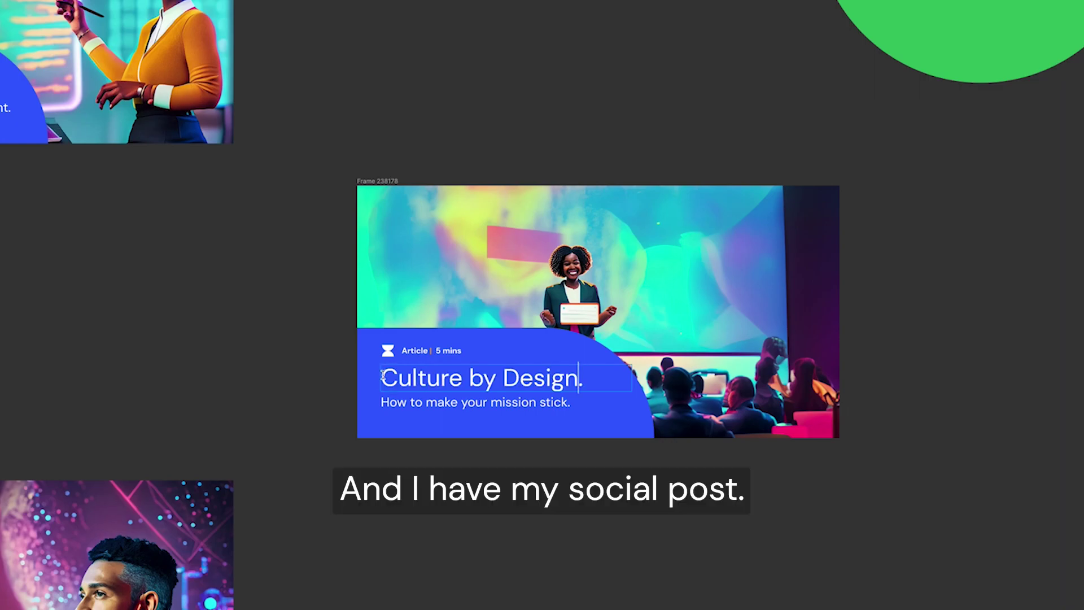
key(Escape)
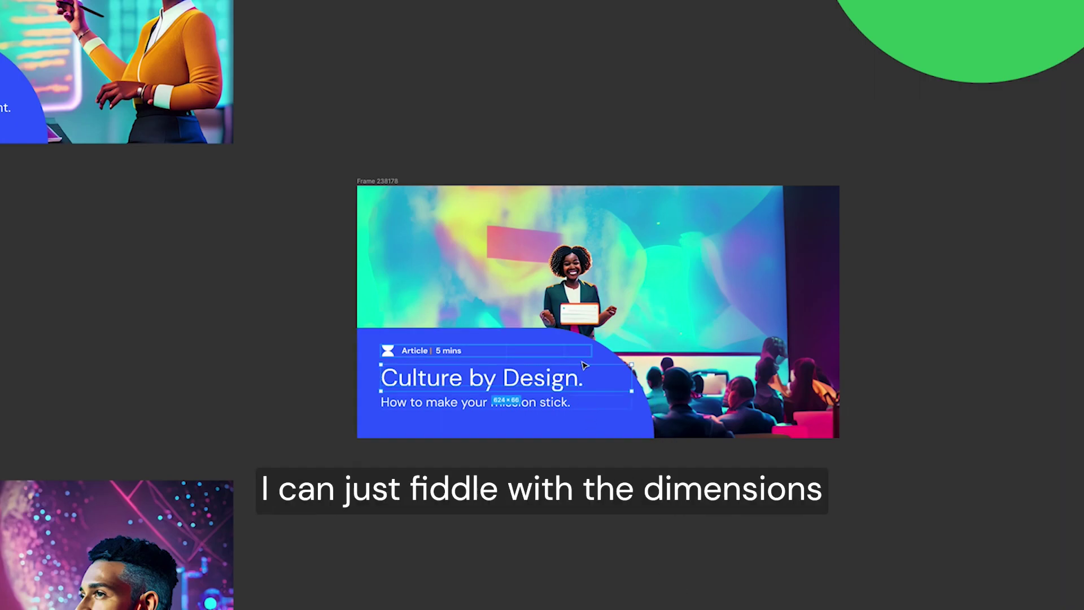